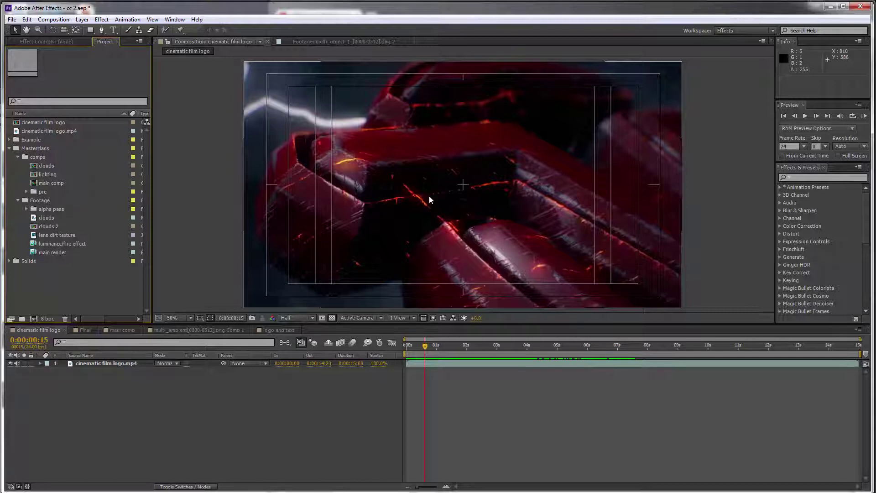
# - Scrub the cinematic film logo comp to around 0:00:02:00 to preview the logo video
pyautogui.moveTo(425, 346); pyautogui.dragTo(466, 358)
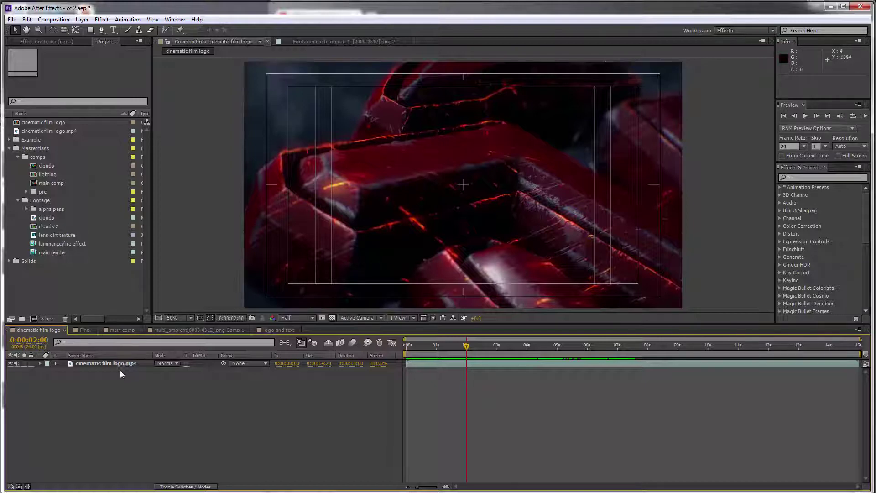
# - From the main comp, open the logo & text precomp
pyautogui.click(114, 330)
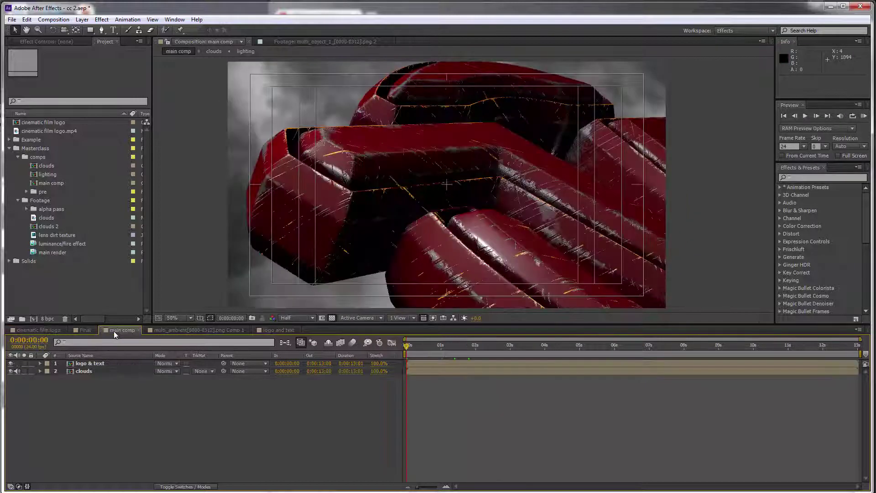
pyautogui.click(100, 362)
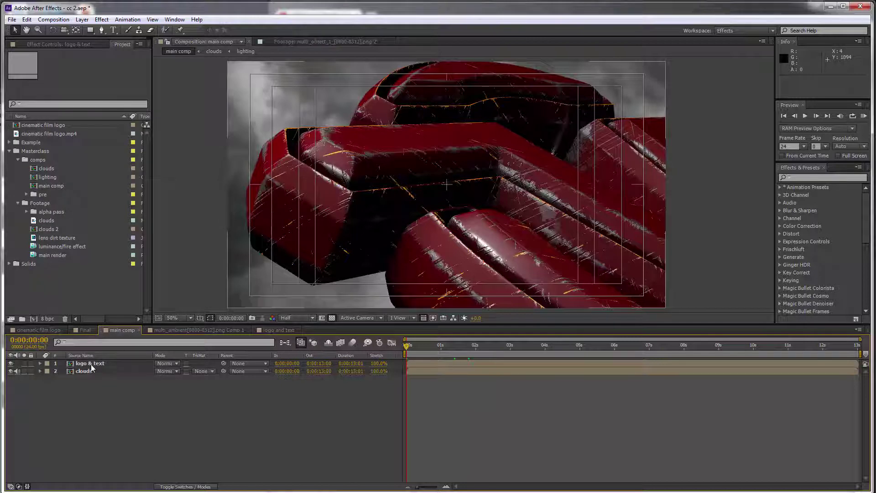
pyautogui.doubleClick(90, 364)
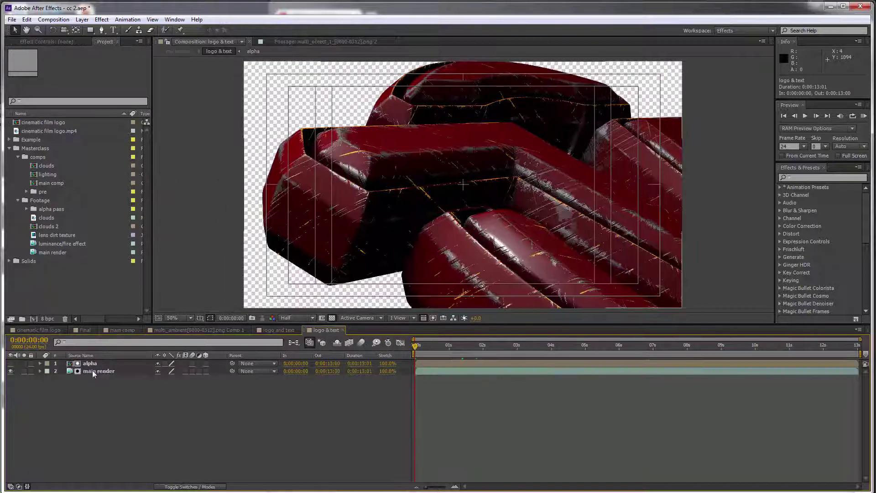
# - Add an Exposure effect to the main render layer and lower its Exposure value
pyautogui.rightClick(100, 372)
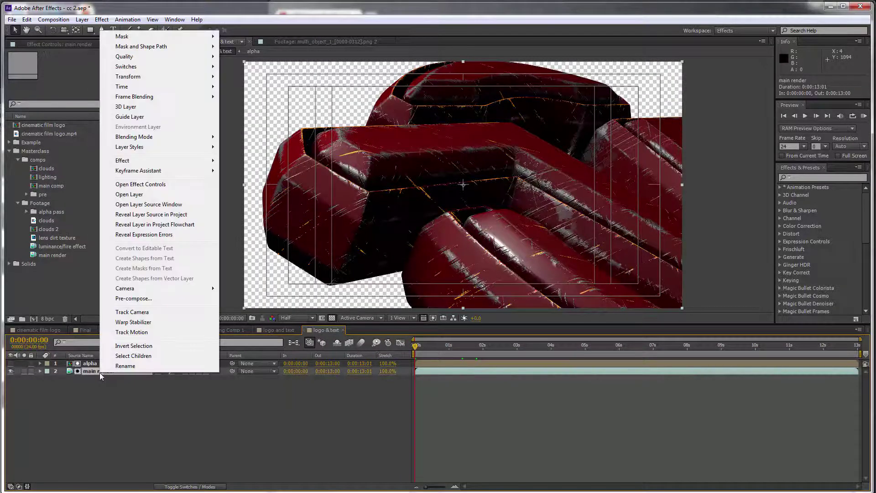
pyautogui.moveTo(150, 162)
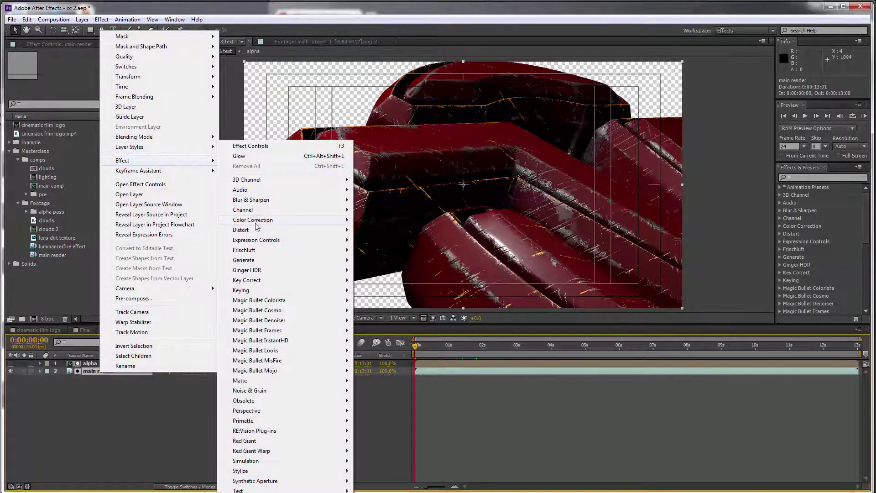
pyautogui.moveTo(255, 222)
pyautogui.click(378, 420)
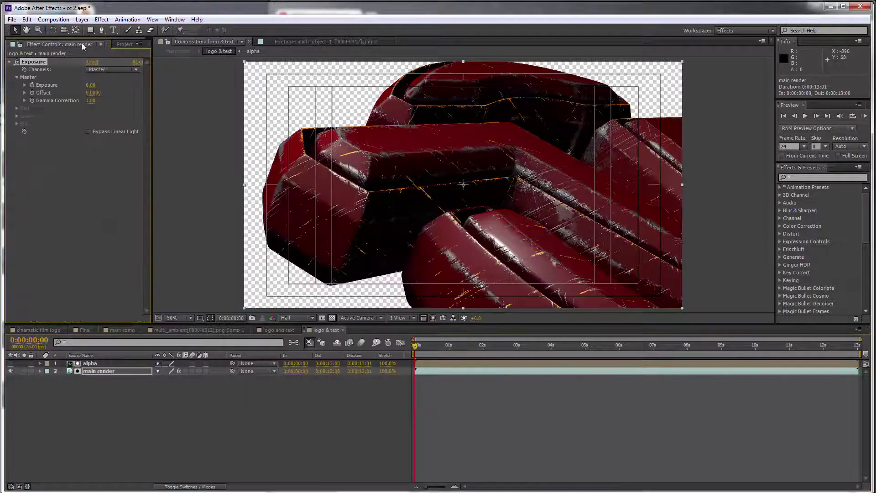
pyautogui.click(92, 86)
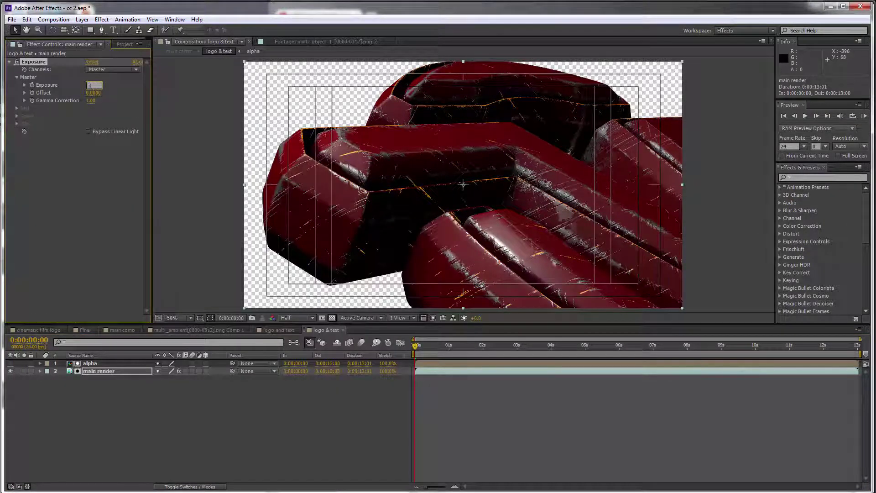
pyautogui.press('Return')
# - Open the clouds precomp and create a new black solid layer
pyautogui.click(122, 330)
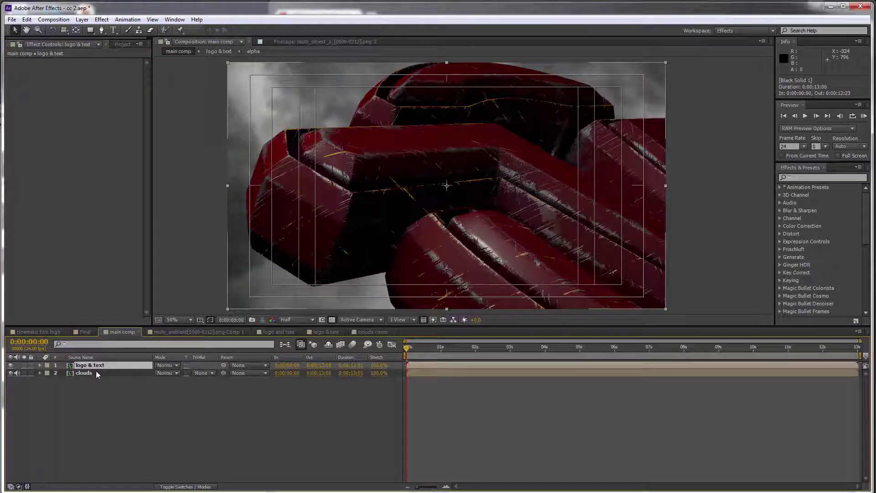
pyautogui.doubleClick(84, 373)
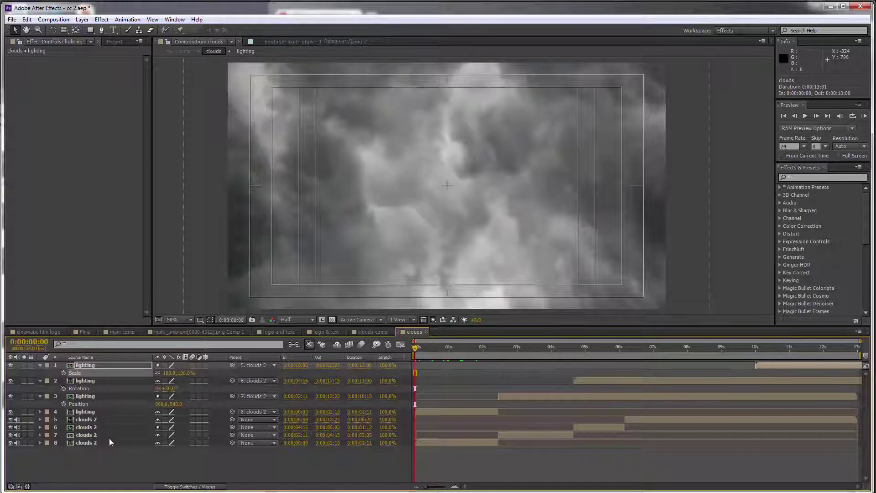
pyautogui.rightClick(134, 458)
pyautogui.moveTo(173, 361)
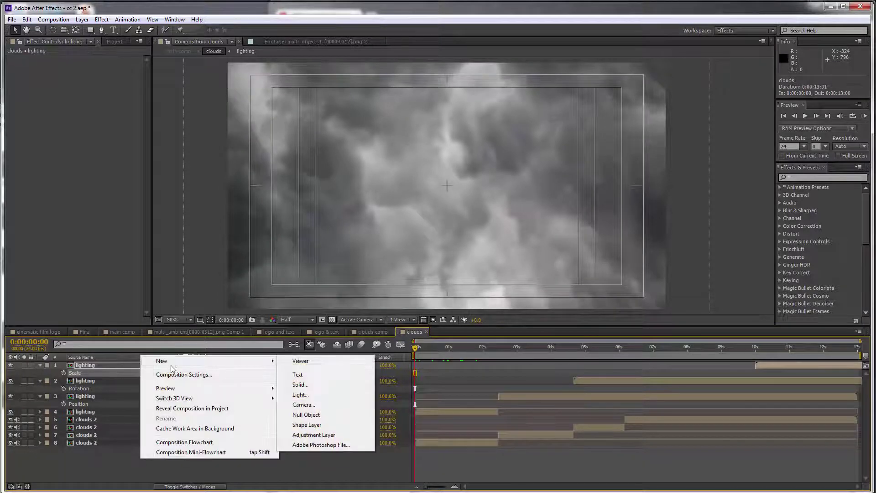
pyautogui.click(311, 384)
pyautogui.click(365, 440)
pyautogui.click(727, 245)
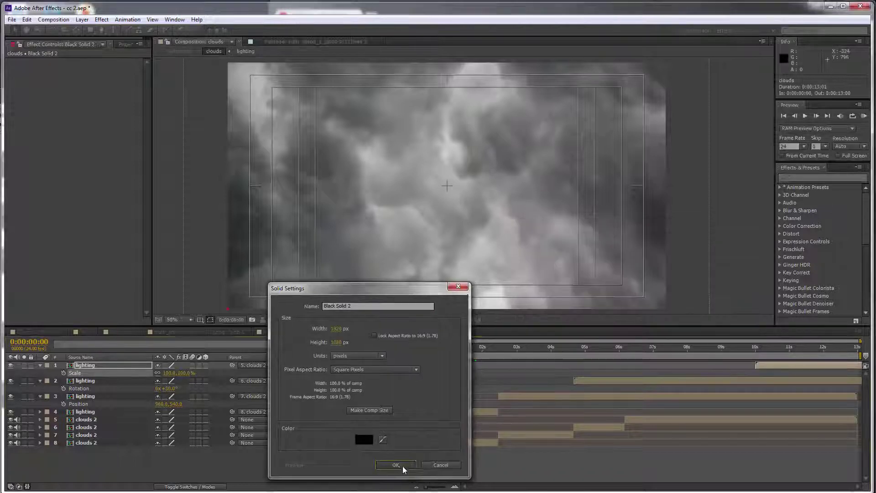
pyautogui.click(396, 465)
# - Place the black solid just above the clouds layers and set its Opacity to 65%
pyautogui.moveTo(94, 427); pyautogui.dragTo(94, 427)
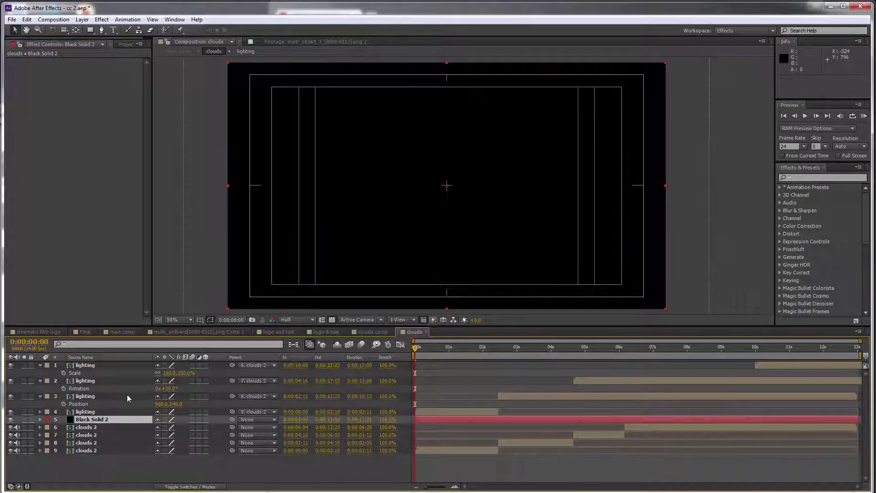
pyautogui.press('t')
pyautogui.click(162, 428)
pyautogui.write('65')
pyautogui.press('Return')
# - Toggle the black solid off and on to compare, then scrub through the lightning flash
pyautogui.click(10, 419)
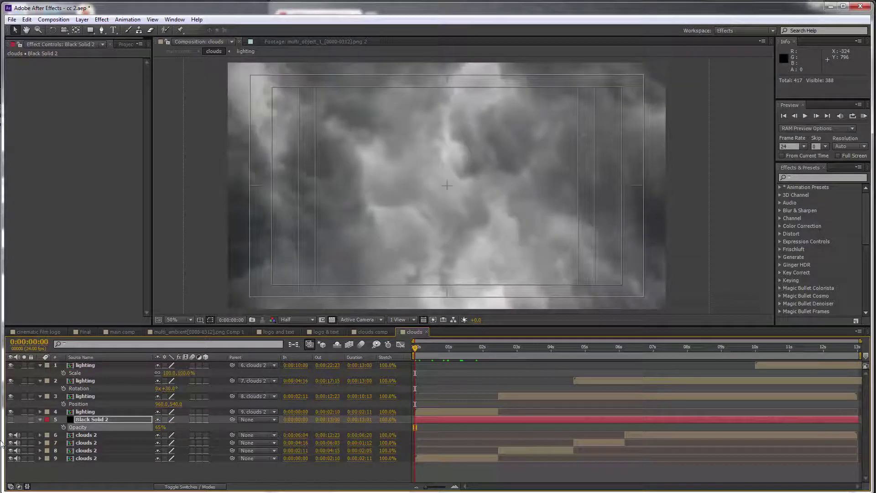
pyautogui.click(11, 420)
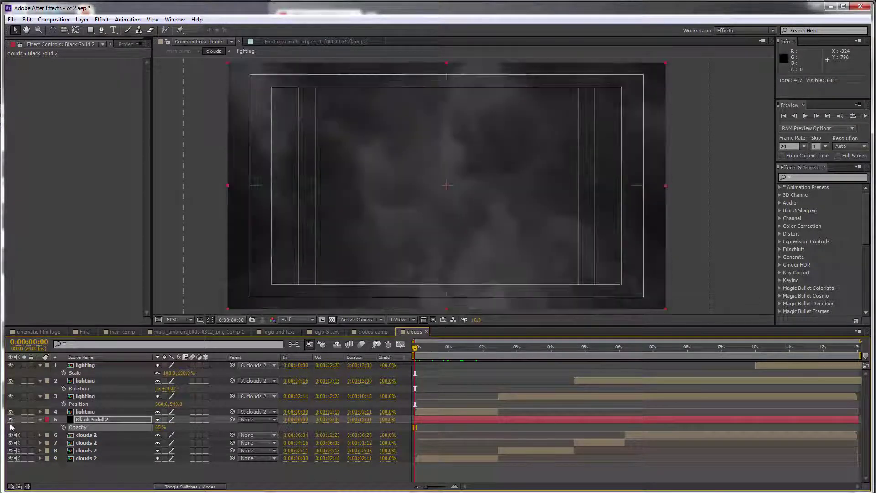
pyautogui.click(483, 353)
pyautogui.moveTo(484, 354); pyautogui.dragTo(593, 354)
# - In the main comp, add the luminance pre comp from the pre folder as a layer
pyautogui.click(120, 332)
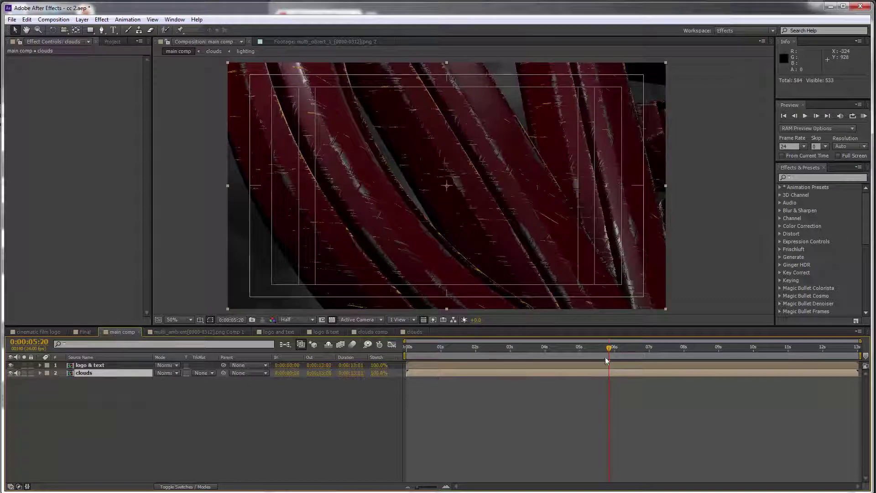
pyautogui.click(551, 354)
pyautogui.moveTo(543, 354); pyautogui.dragTo(469, 363)
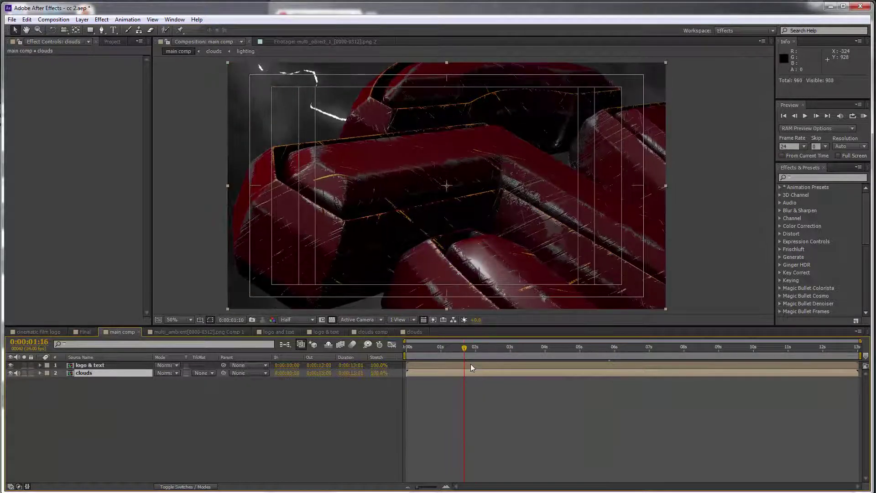
pyautogui.click(119, 43)
pyautogui.click(42, 194)
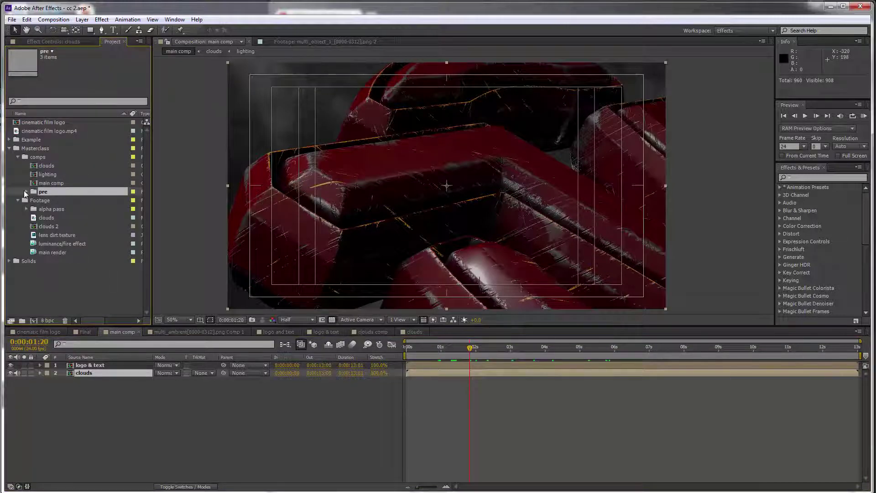
pyautogui.click(26, 192)
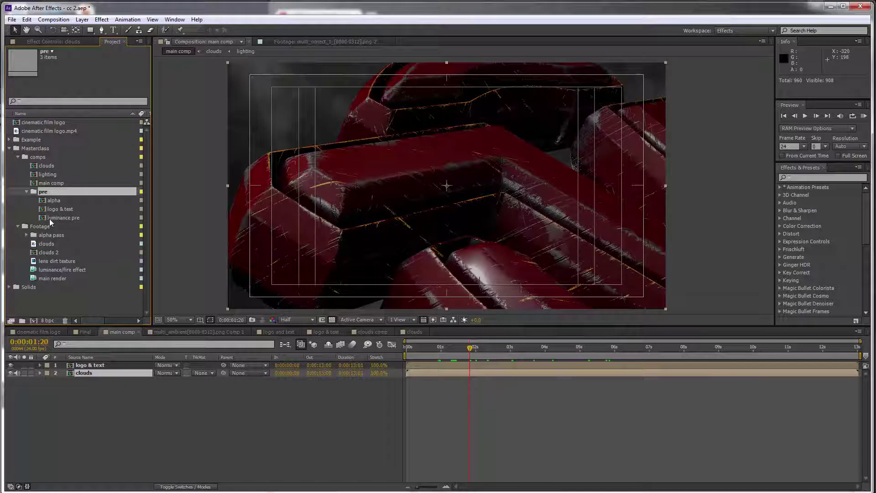
pyautogui.moveTo(49, 218); pyautogui.dragTo(105, 364)
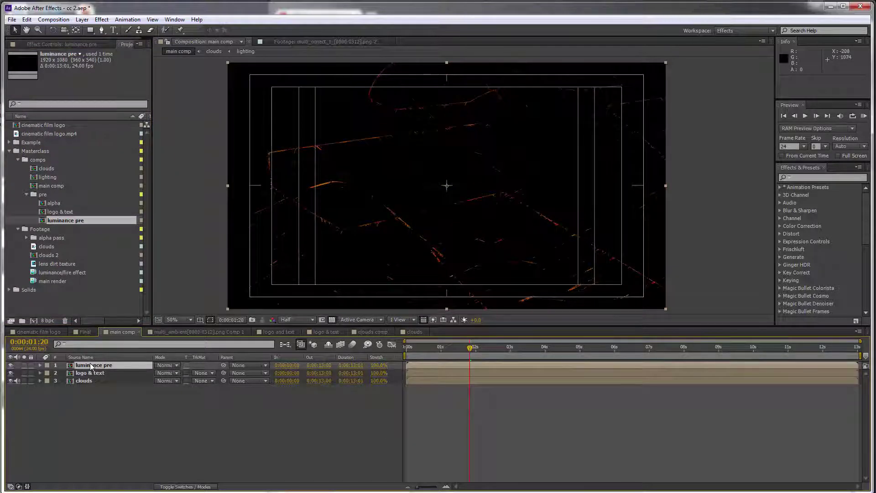
# - Set the luminance pre layer to Add blending and move to frame 0:00:02:01
pyautogui.rightClick(91, 365)
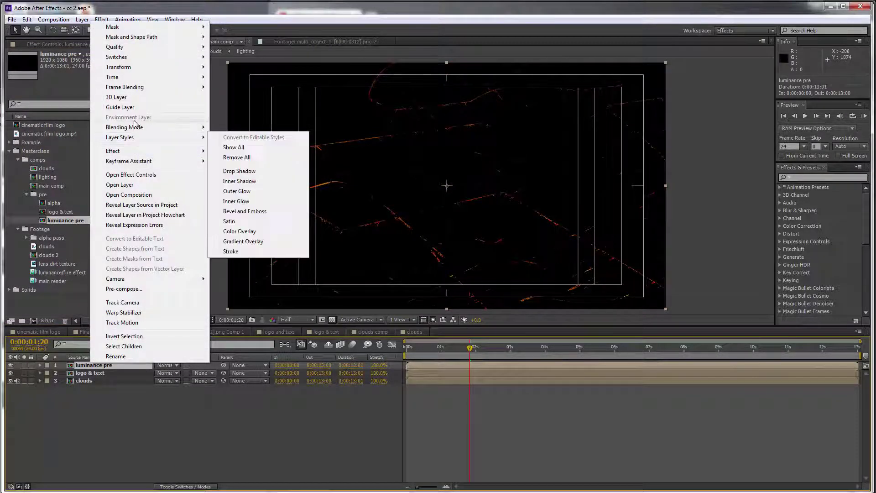
pyautogui.moveTo(125, 127)
pyautogui.click(260, 225)
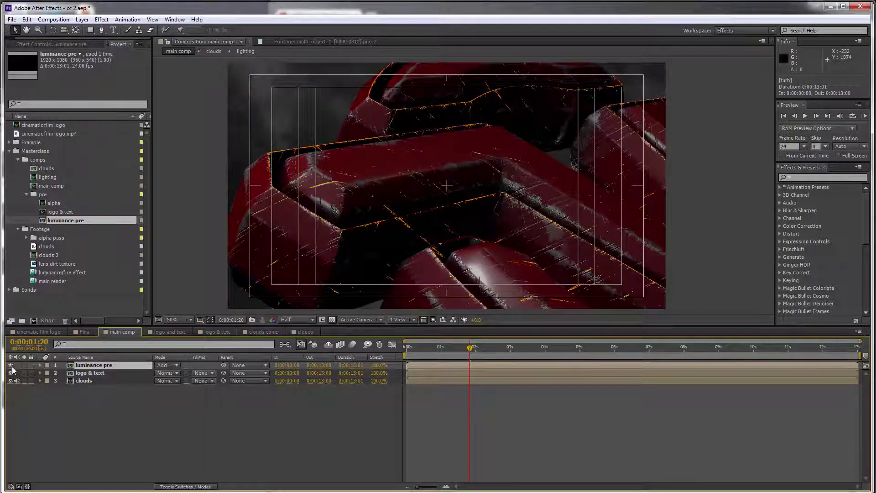
pyautogui.press('Home')
pyautogui.moveTo(421, 349); pyautogui.dragTo(475, 347)
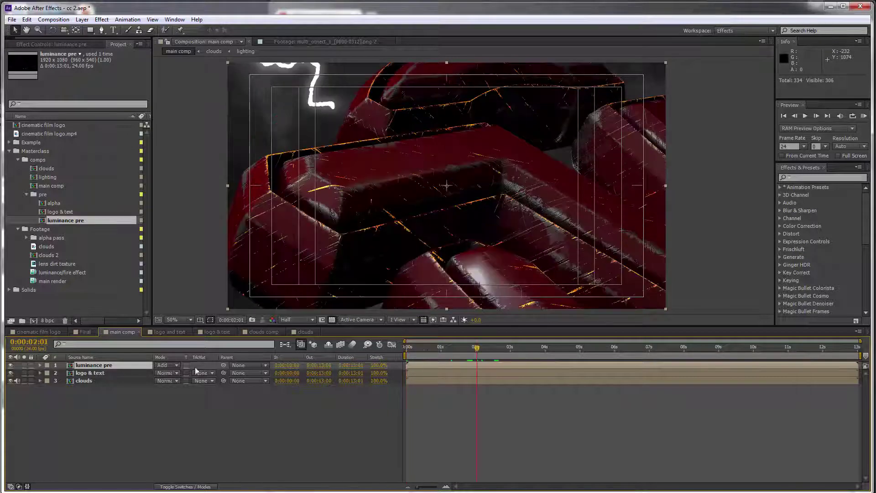
# - Inside the luminance pre precomp, apply Curves to the luminance/fire effect layer
pyautogui.doubleClick(97, 364)
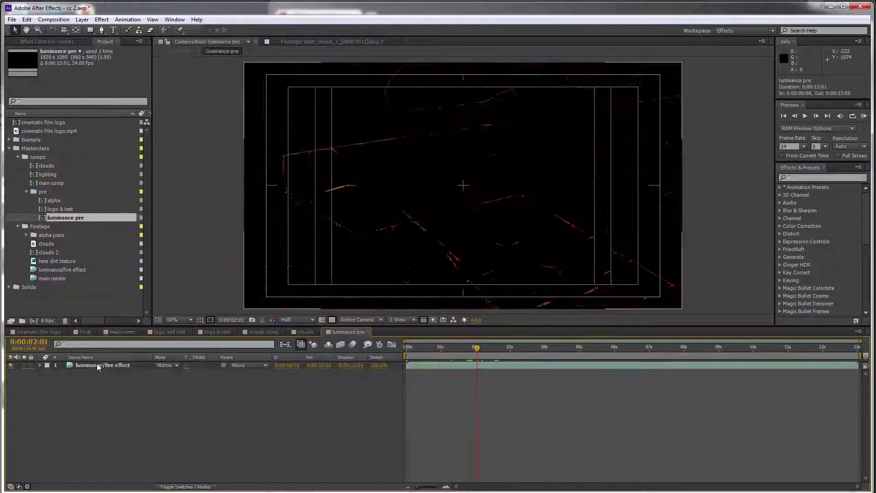
pyautogui.click(100, 366)
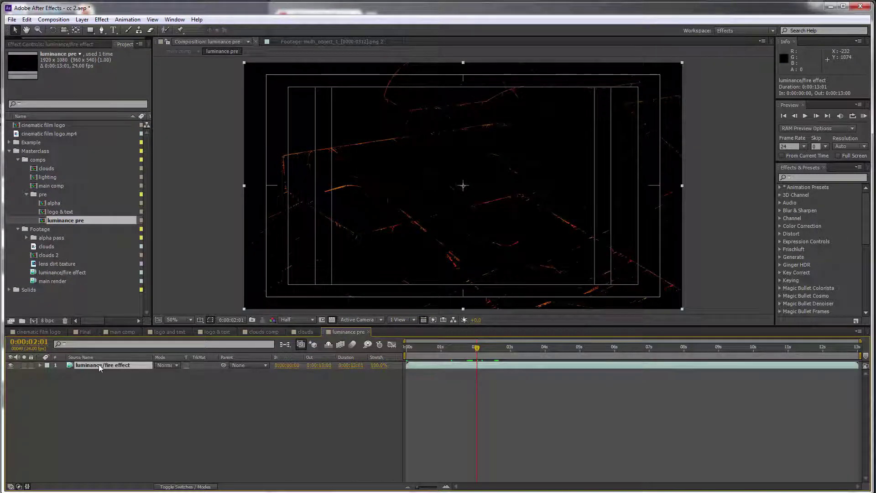
pyautogui.rightClick(99, 366)
pyautogui.moveTo(137, 152)
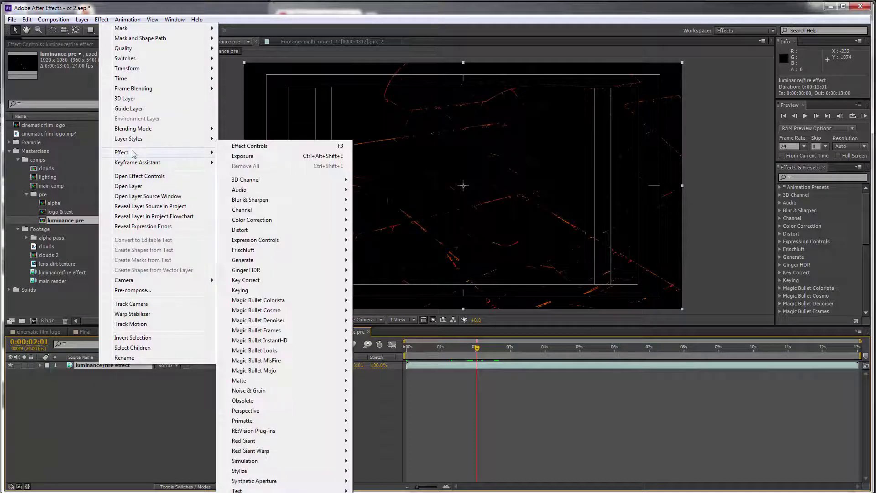
pyautogui.moveTo(263, 220)
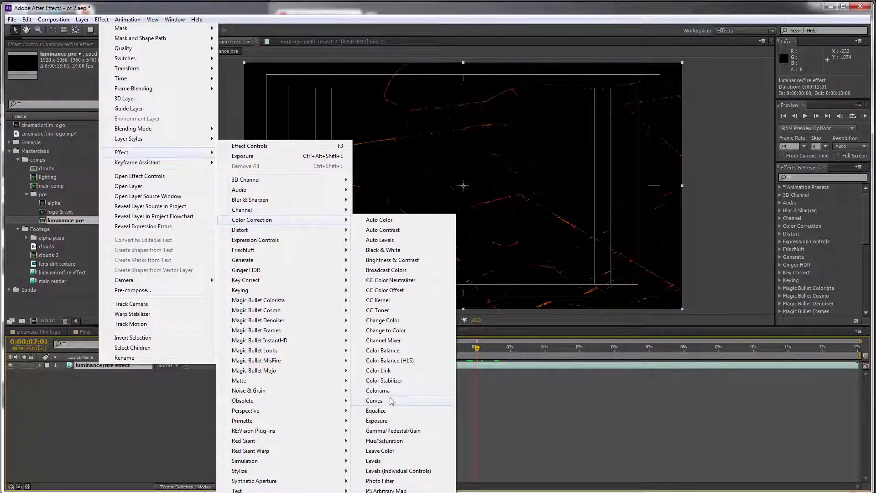
pyautogui.click(390, 401)
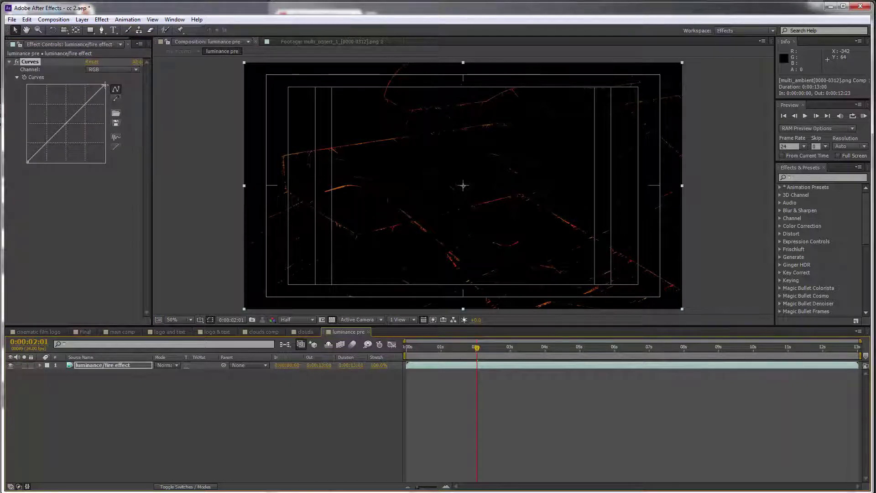
# - Drag the curve points into a steep S-curve to brighten the fire streaks
pyautogui.moveTo(104, 85); pyautogui.dragTo(92, 83)
pyautogui.moveTo(59, 123); pyautogui.dragTo(64, 106)
pyautogui.moveTo(41, 146); pyautogui.dragTo(41, 147)
pyautogui.moveTo(66, 107); pyautogui.dragTo(61, 104)
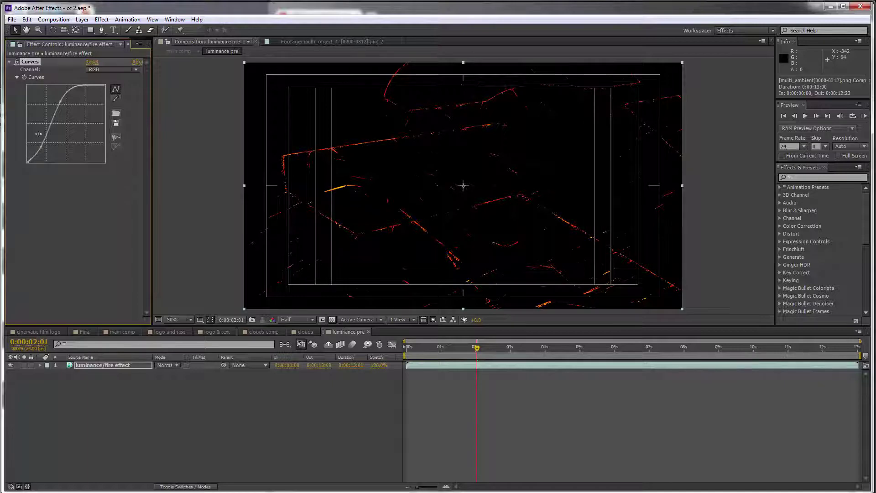
# - Add a Glow effect to the luminance/fire effect layer and adjust its Glow Threshold
pyautogui.rightClick(118, 365)
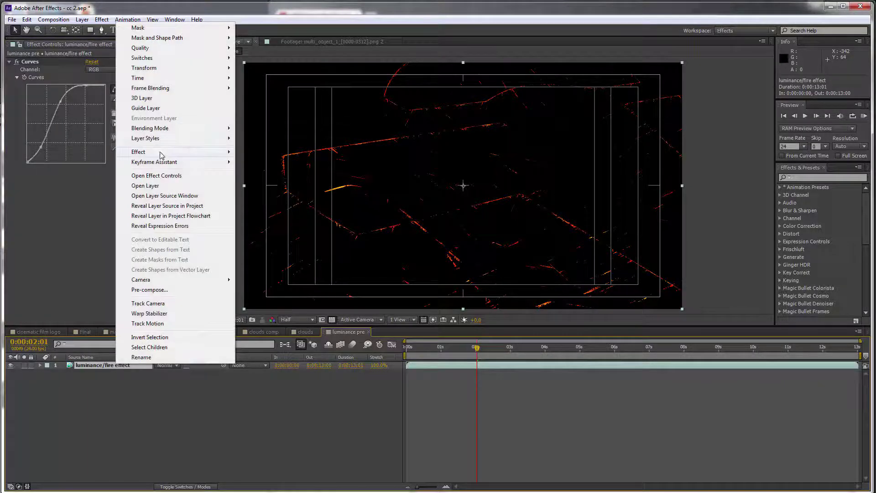
pyautogui.moveTo(161, 156)
pyautogui.moveTo(338, 470)
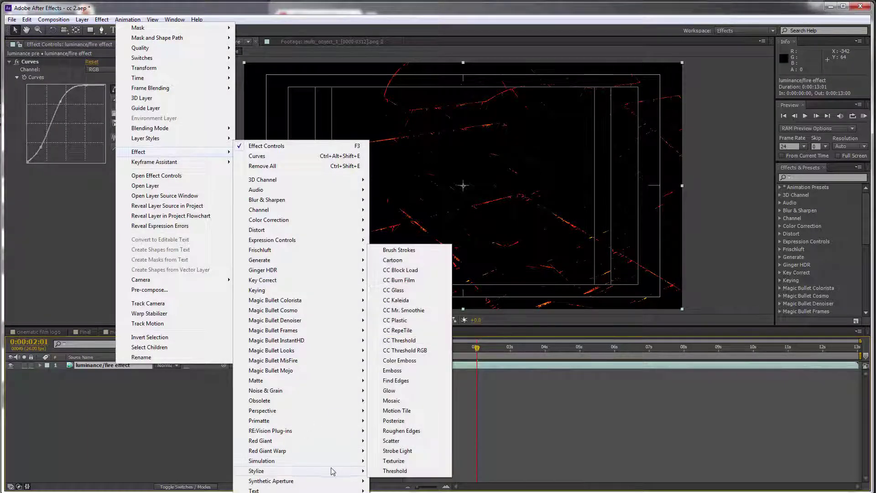
pyautogui.click(389, 390)
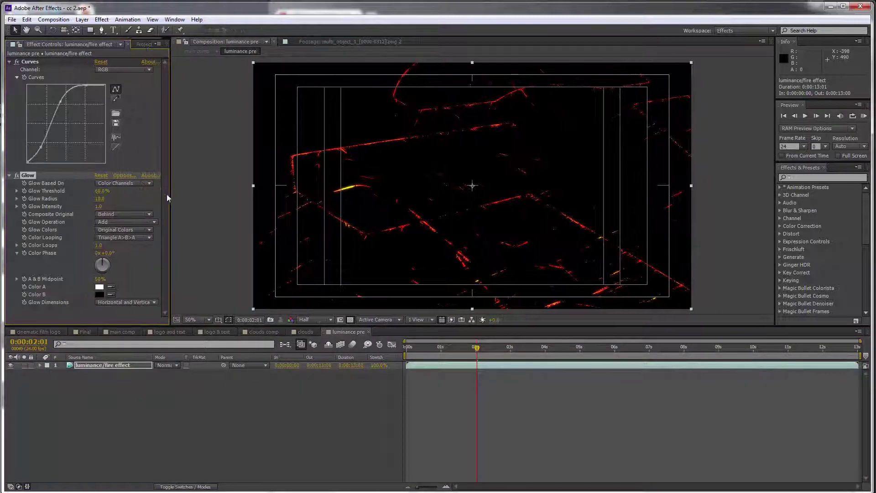
pyautogui.click(101, 191)
pyautogui.press('Return')
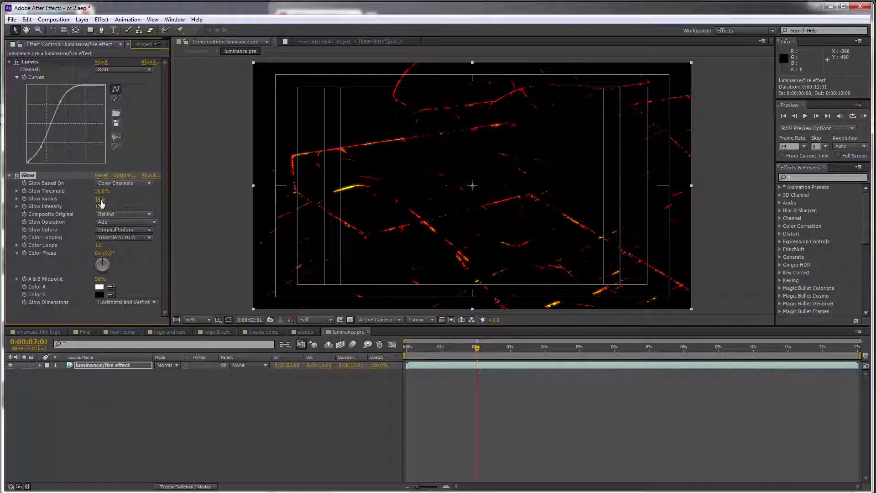
# - Set the Glow Radius to 60 and check the glowing fire lines in the main comp
pyautogui.click(100, 199)
pyautogui.write('60')
pyautogui.press('Return')
pyautogui.click(98, 206)
pyautogui.click(122, 332)
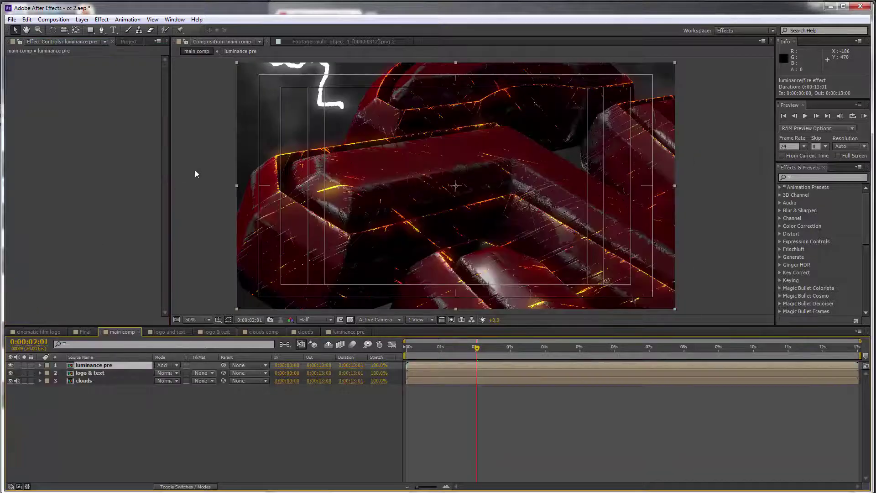
# - In luminance pre, add Turbulent Displace to the fire layer with Amount 100 and Size 5
pyautogui.doubleClick(98, 365)
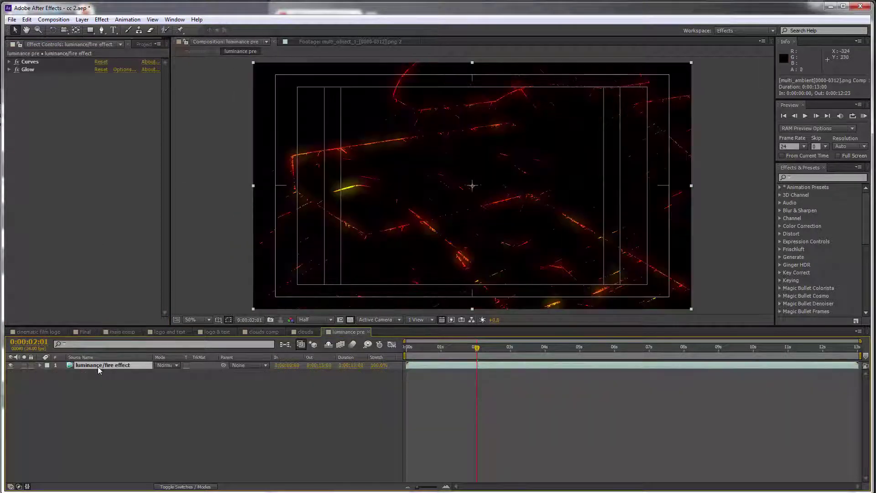
pyautogui.rightClick(98, 369)
pyautogui.moveTo(124, 155)
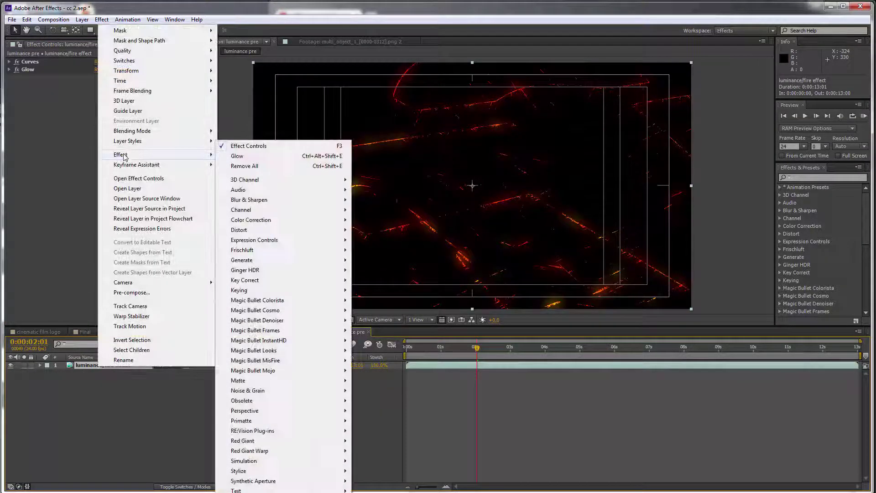
pyautogui.moveTo(284, 230)
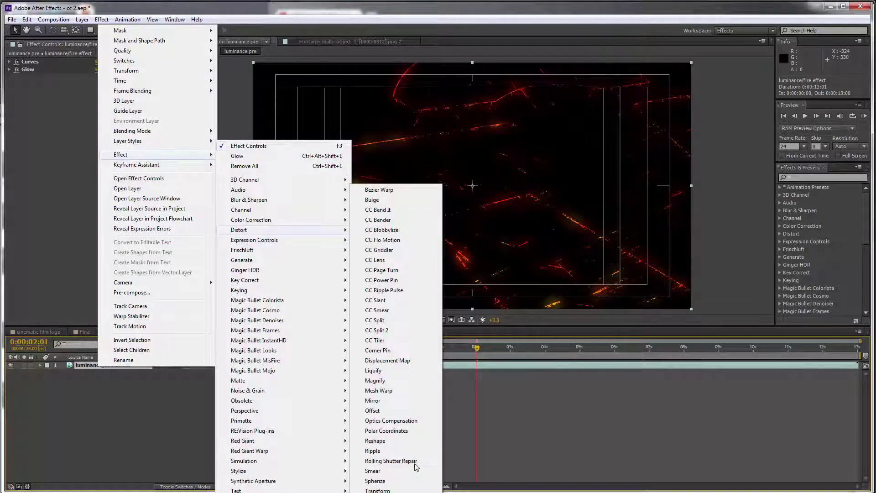
pyautogui.click(377, 489)
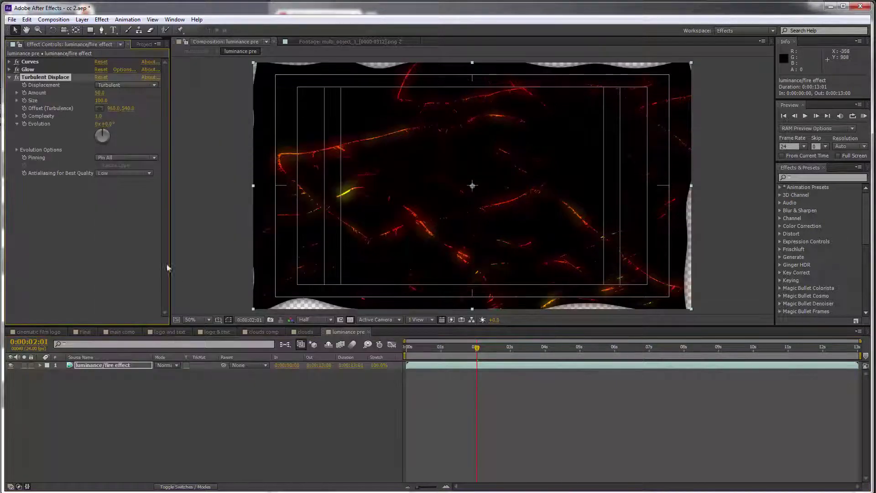
pyautogui.click(99, 92)
pyautogui.write('100')
pyautogui.press('Tab')
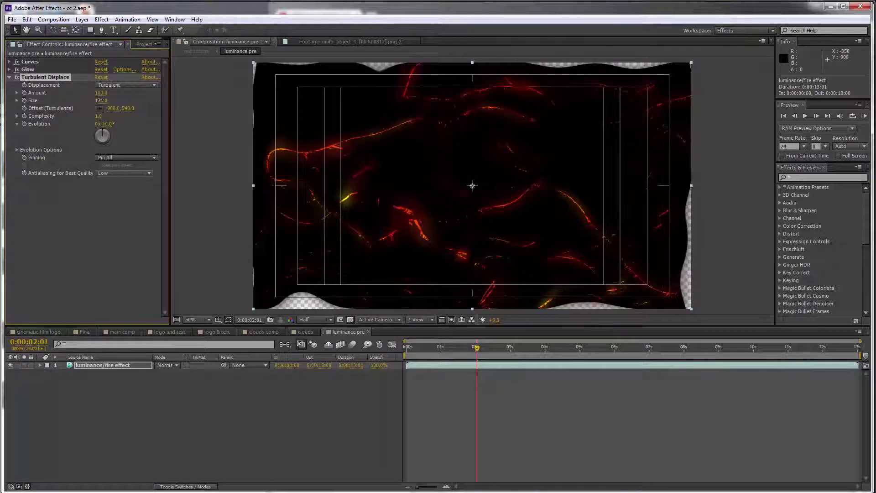
pyautogui.write('5')
pyautogui.press('Return')
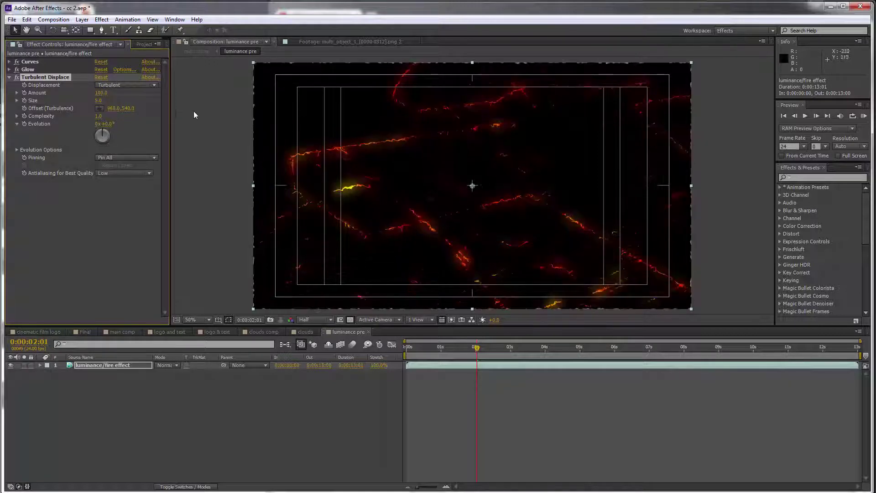
# - Drive Turbulent Displace Evolution with the expression time*100 and scrub to preview the animation
pyautogui.keyDown('alt'); pyautogui.click(24, 124); pyautogui.keyUp('alt')
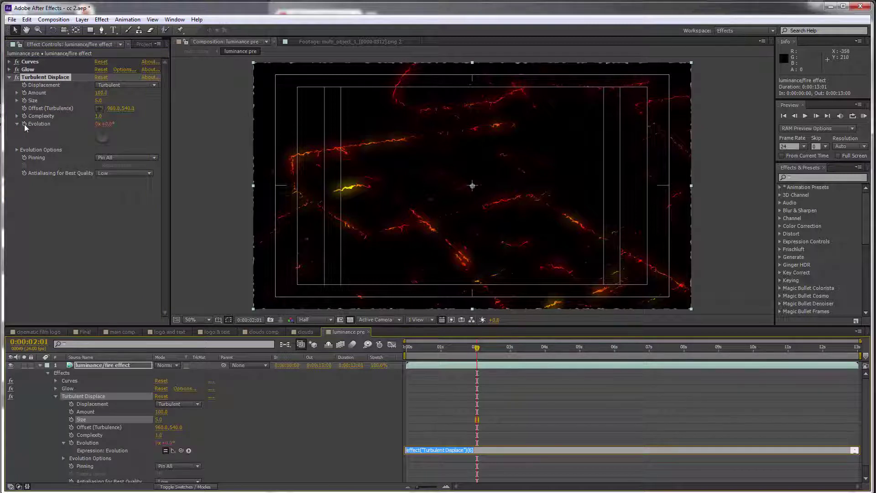
pyautogui.press('BackSpace')
pyautogui.write('time*100')
pyautogui.click(450, 393)
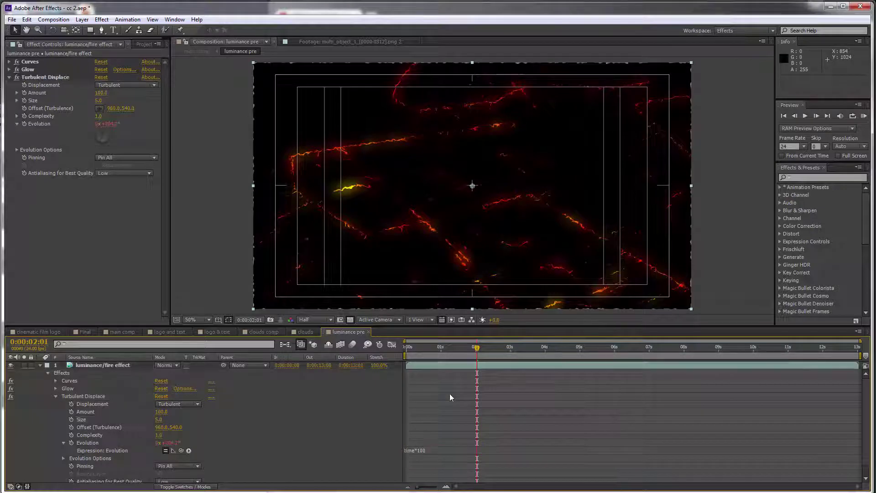
pyautogui.moveTo(409, 354); pyautogui.dragTo(639, 365)
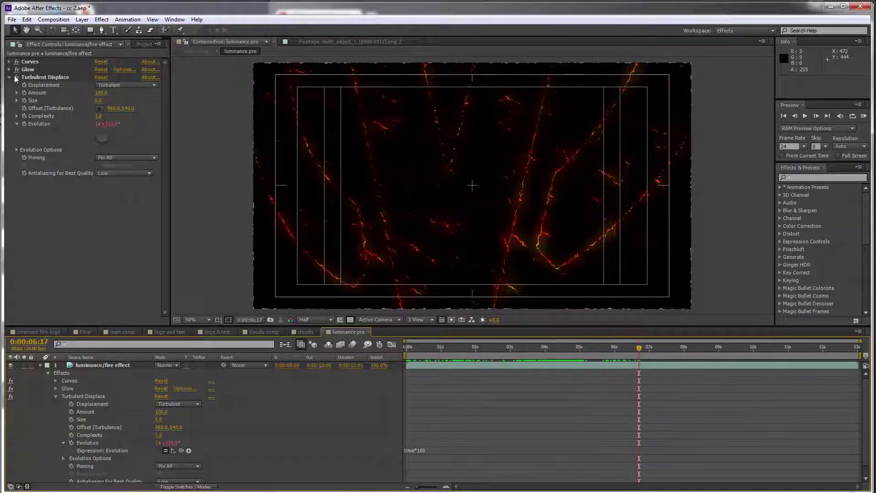
pyautogui.click(16, 79)
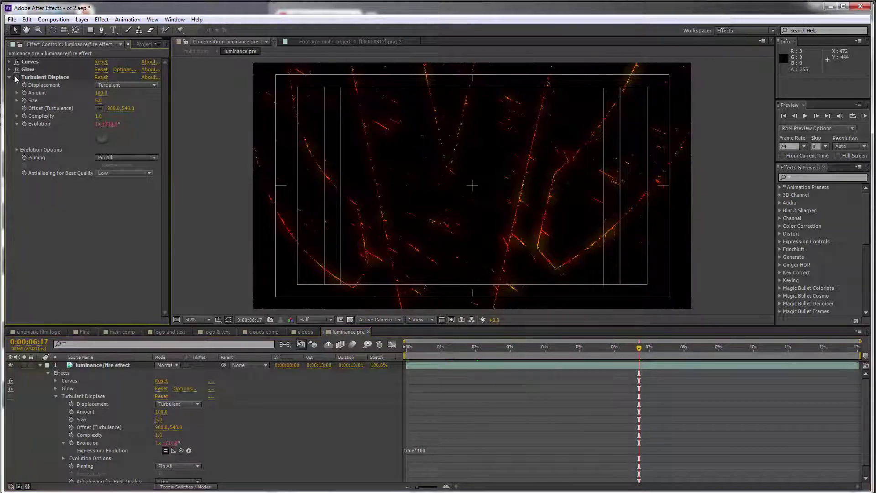
pyautogui.click(109, 331)
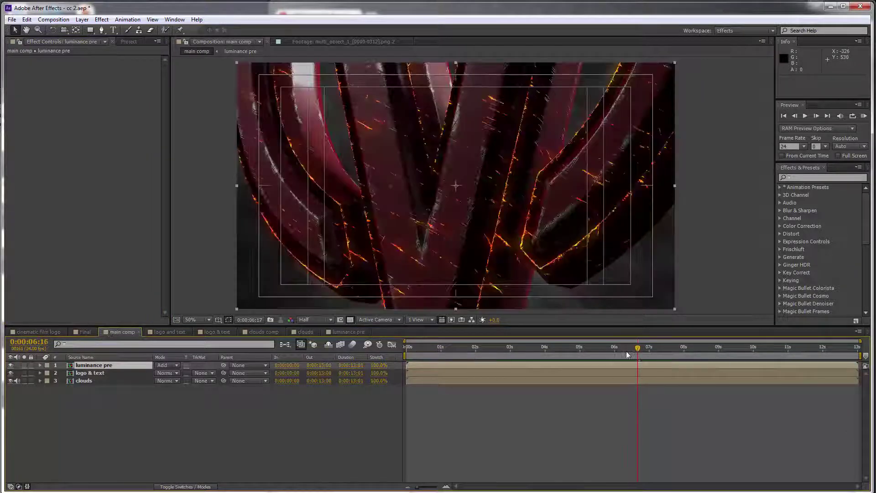